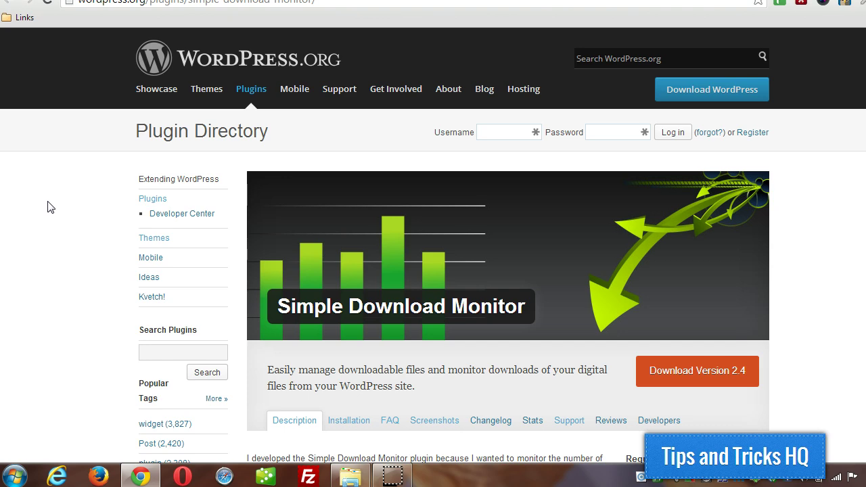
# - Review the Simple Download Monitor feature list and download the version 2.4 zip
pyautogui.scroll(-2, 71, 210)
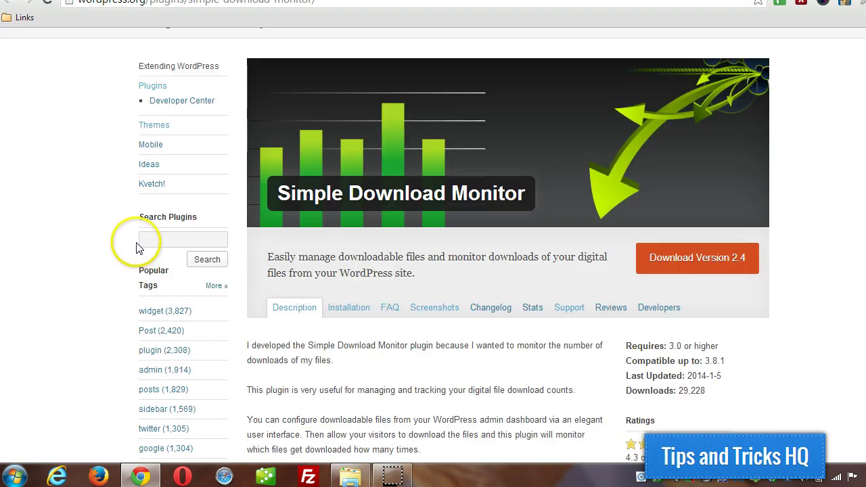
pyautogui.scroll(-2, 126, 242)
pyautogui.scroll(-1, 122, 232)
pyautogui.scroll(-1, 138, 247)
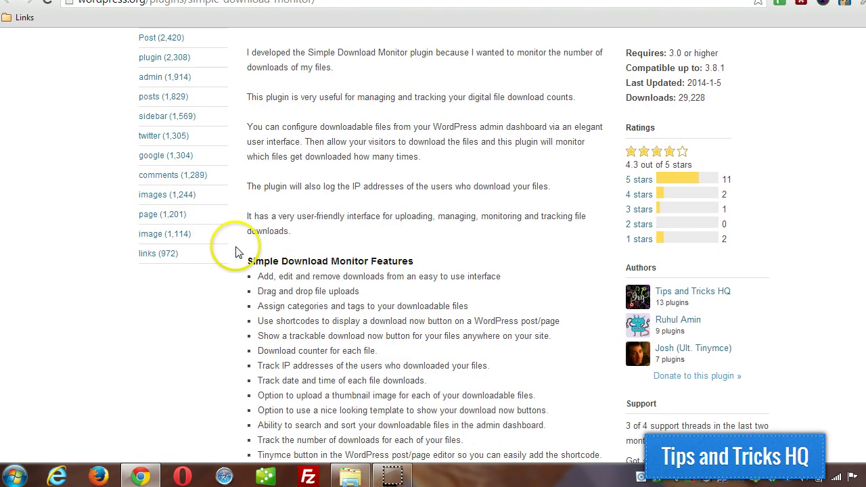
pyautogui.scroll(-1, 237, 252)
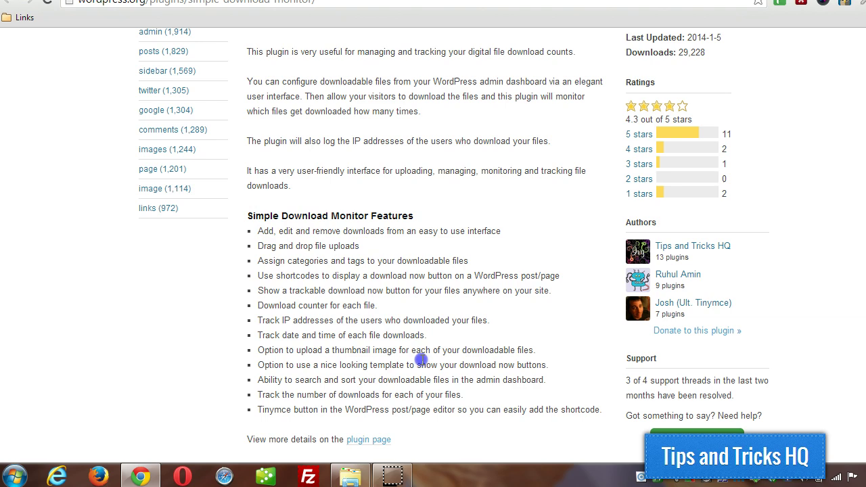
pyautogui.moveTo(257, 231); pyautogui.dragTo(443, 409)
pyautogui.click(422, 251)
pyautogui.scroll(2, 421, 249)
pyautogui.scroll(4, 423, 247)
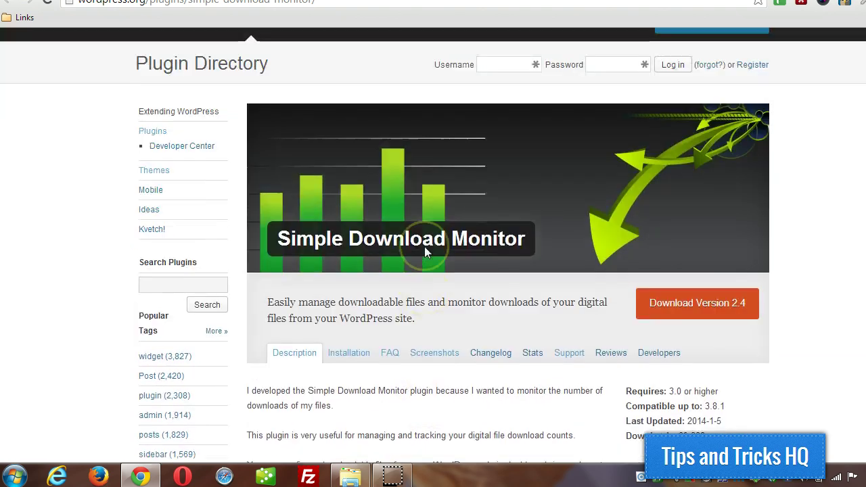
pyautogui.scroll(1, 424, 247)
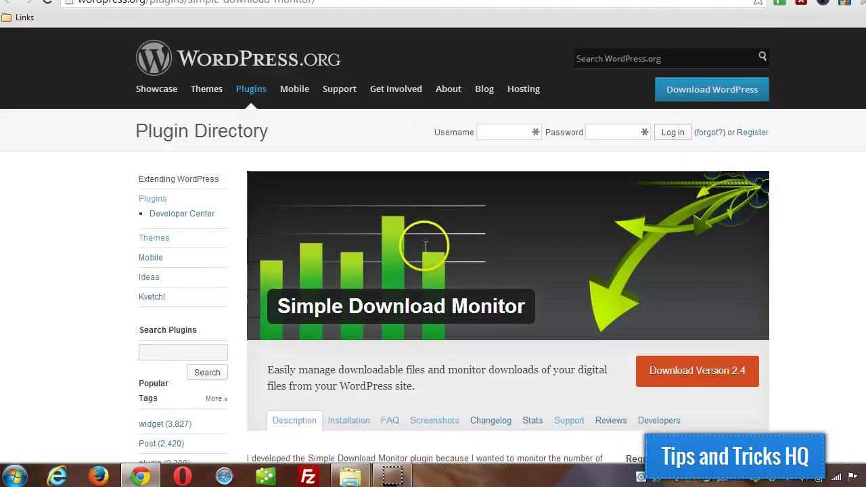
pyautogui.click(720, 374)
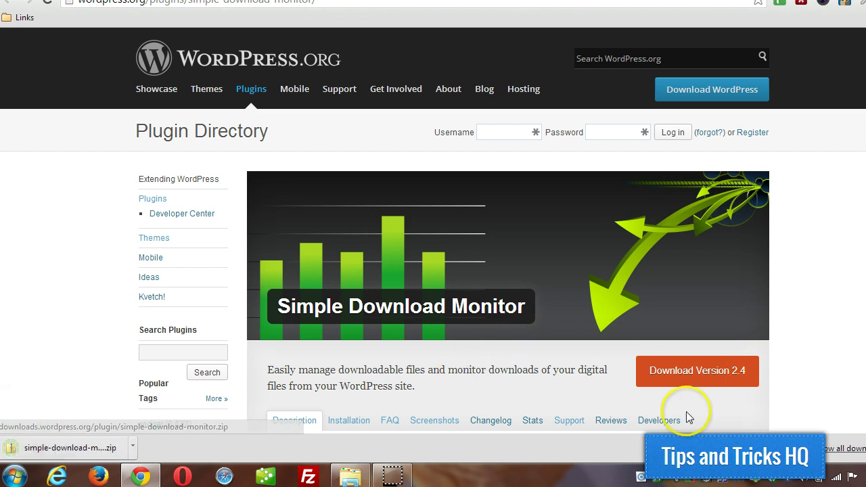
# - Upload simple-download-monitor.zip as a new plugin, install it and activate it
pyautogui.click(11, 447)
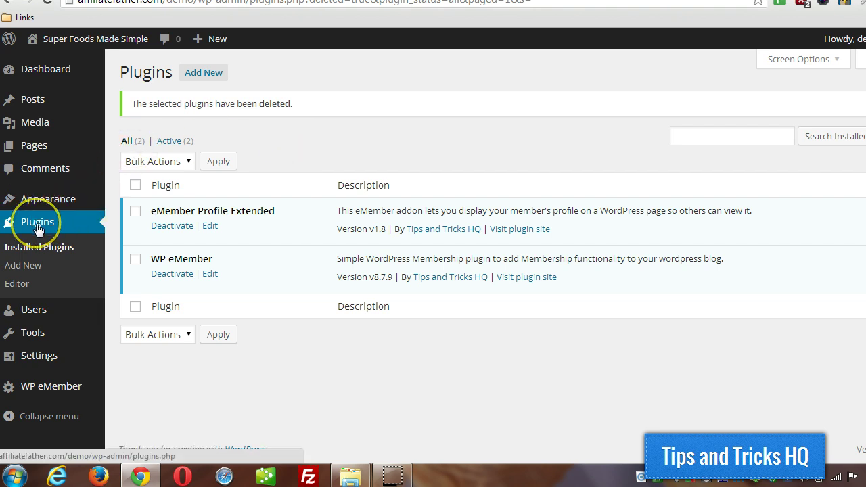
pyautogui.click(36, 266)
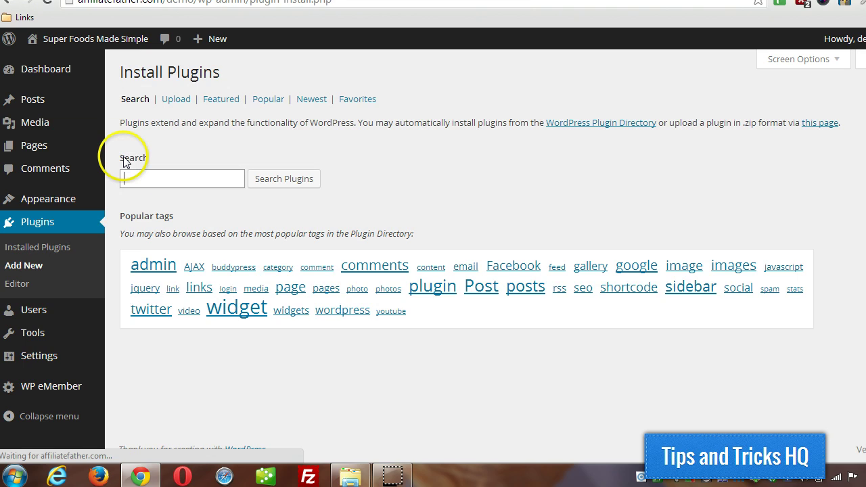
pyautogui.click(174, 102)
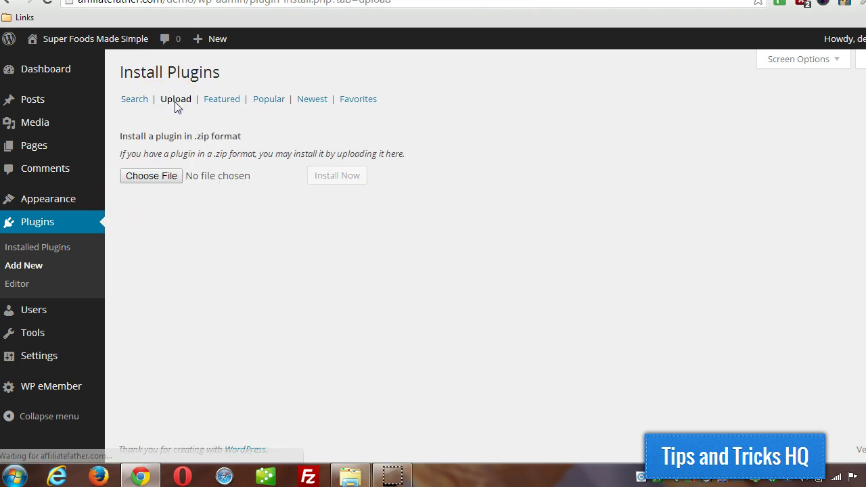
pyautogui.click(143, 184)
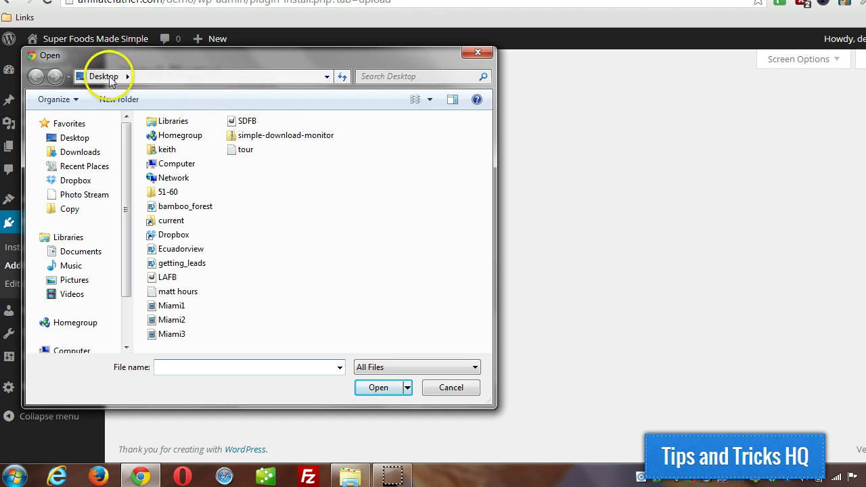
pyautogui.doubleClick(287, 136)
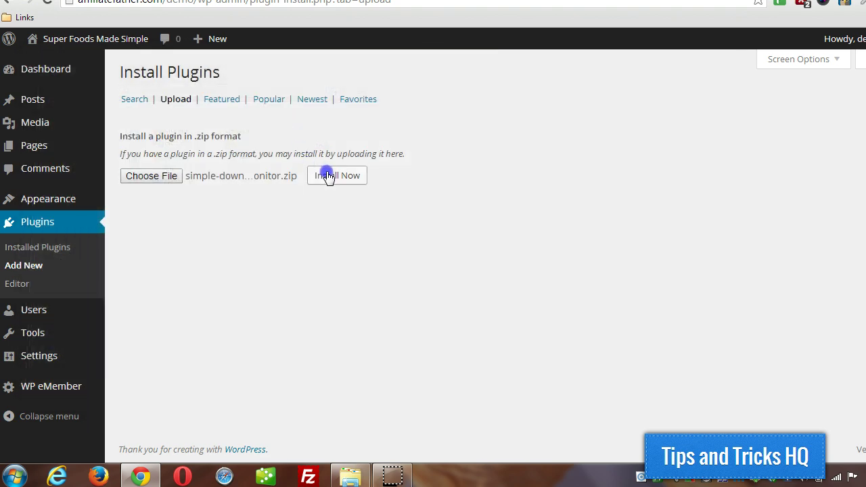
pyautogui.click(330, 175)
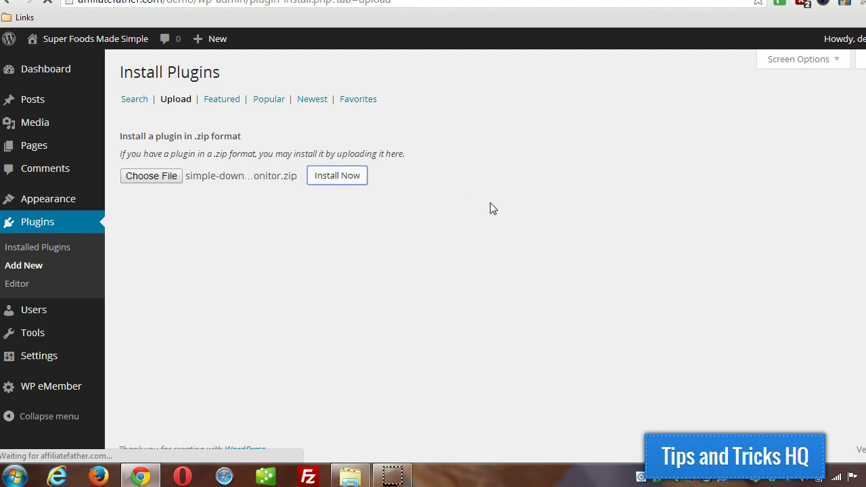
pyautogui.click(485, 201)
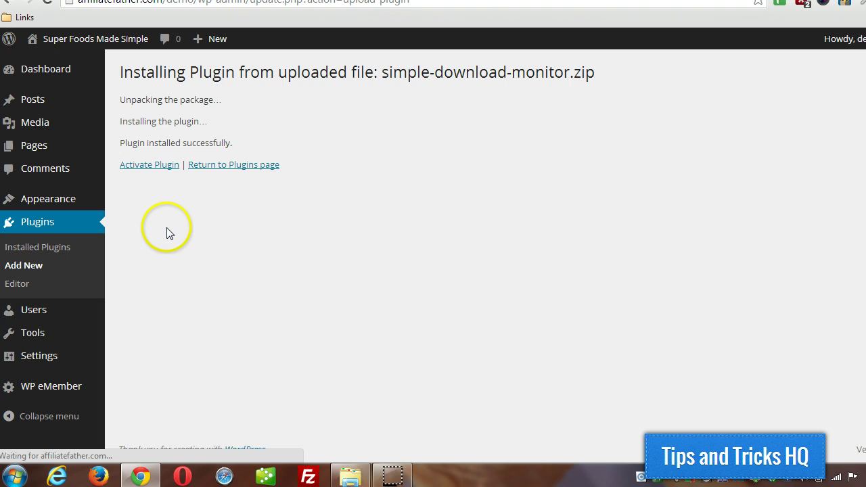
pyautogui.click(156, 168)
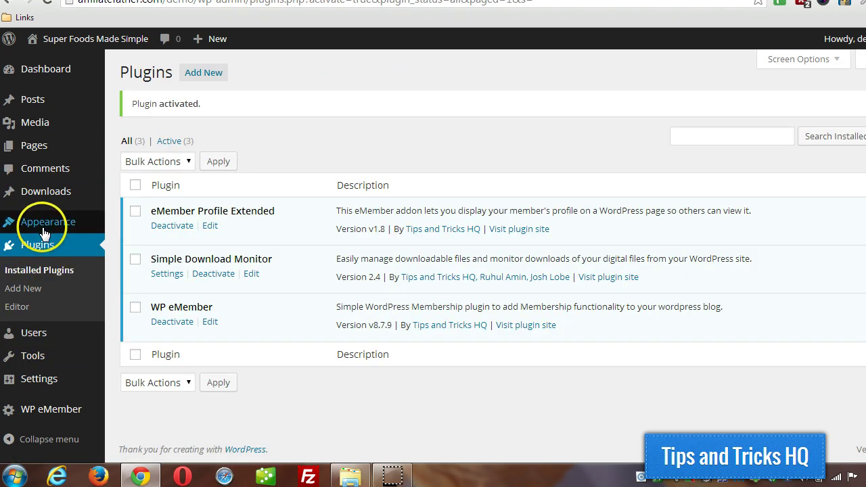
pyautogui.moveTo(46, 191)
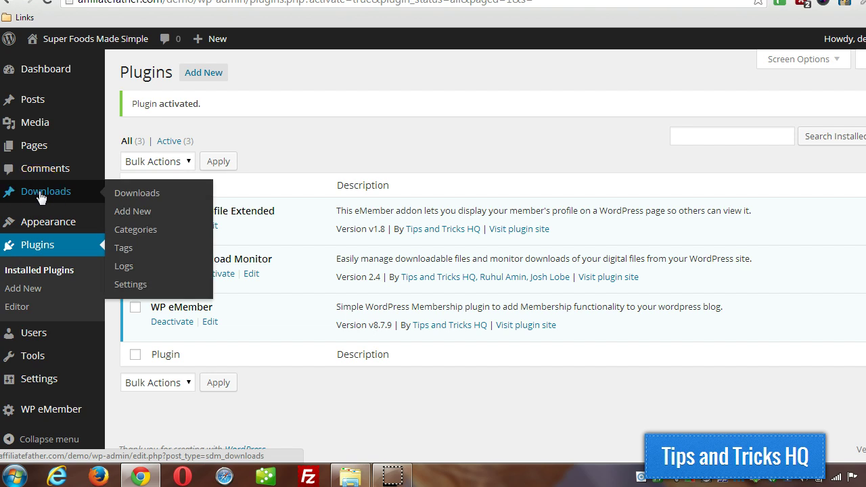
# - Start a blank new download item, with the my-ebook PDF placed on the desktop
pyautogui.click(145, 213)
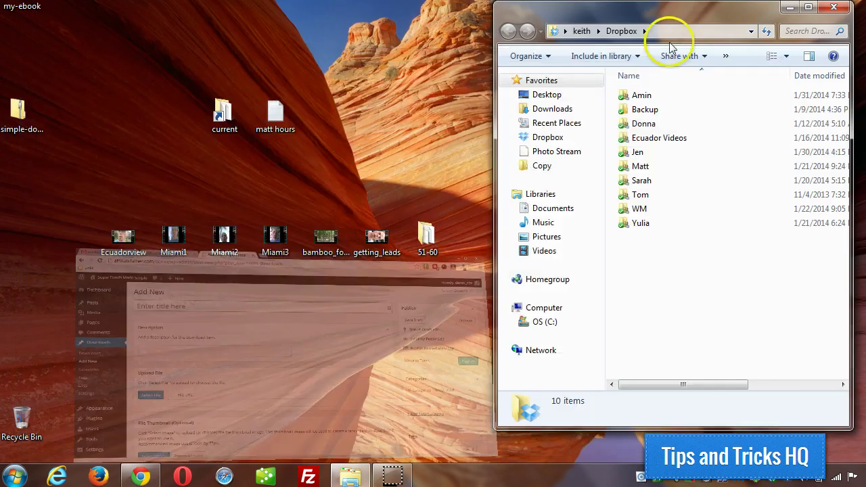
pyautogui.moveTo(19, 20); pyautogui.dragTo(63, 251)
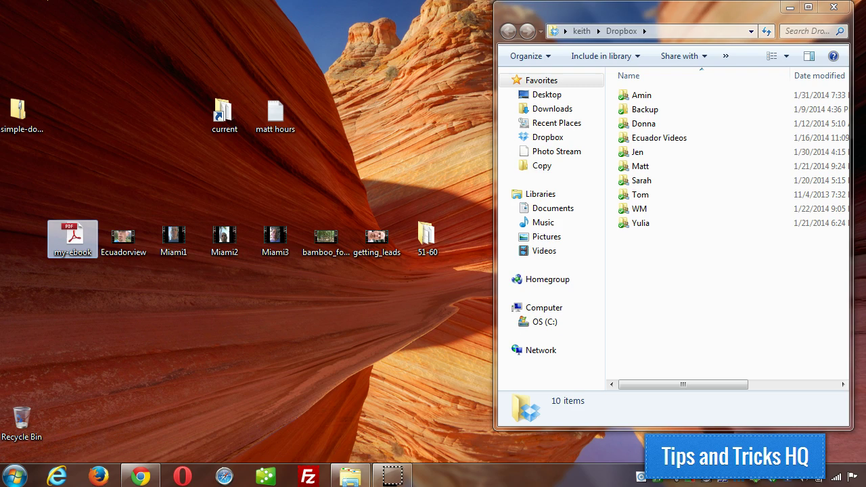
pyautogui.click(141, 475)
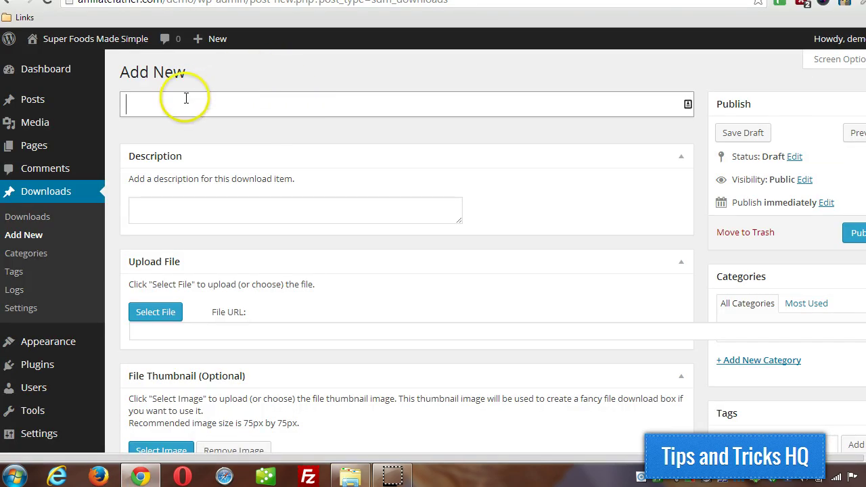
# - Title the download 'My PDF' and describe it as 'This is my PDF. It's free. Click the Download button below.'
pyautogui.click(185, 98)
pyautogui.write('My PDF')
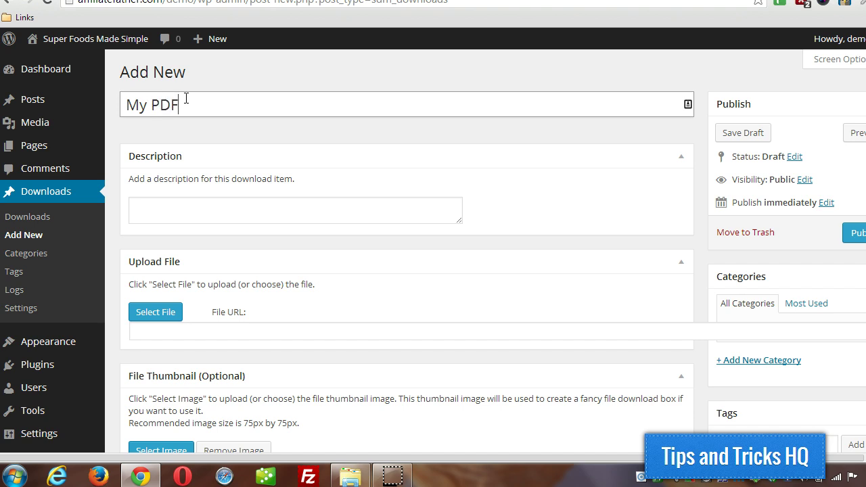
pyautogui.scroll(-1, 195, 105)
pyautogui.moveTo(460, 155); pyautogui.dragTo(477, 192)
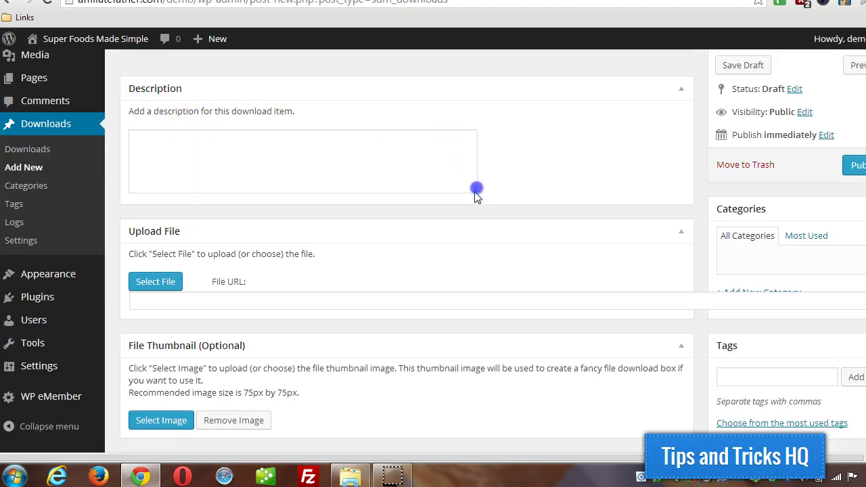
pyautogui.click(276, 160)
pyautogui.write("This is my PDF. It's free. Click the Download button below.")
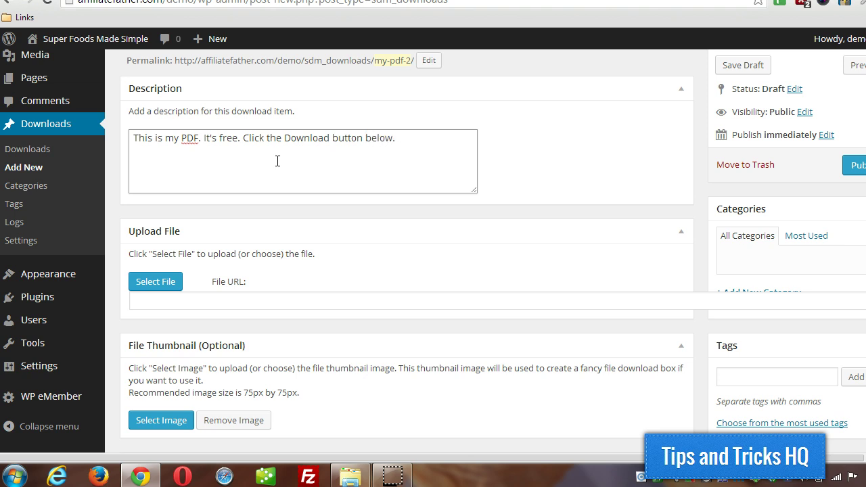
# - Upload my-ebook.pdf from the desktop and insert it as the download's file URL
pyautogui.click(169, 279)
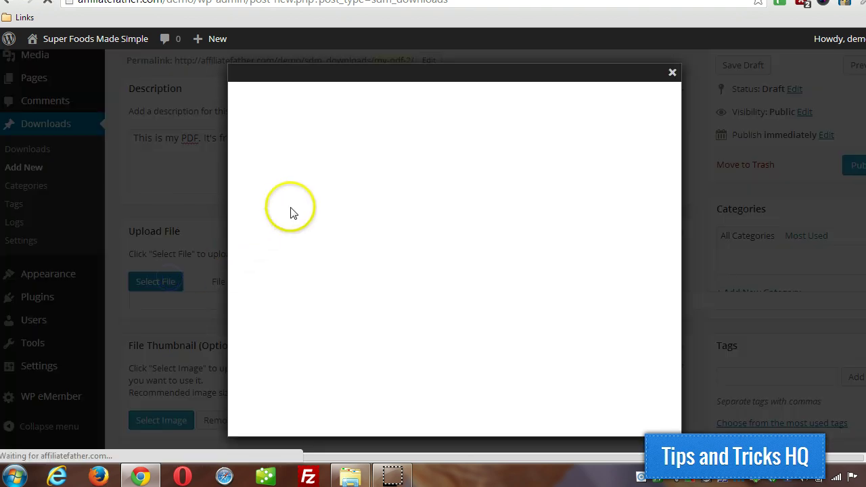
pyautogui.click(448, 249)
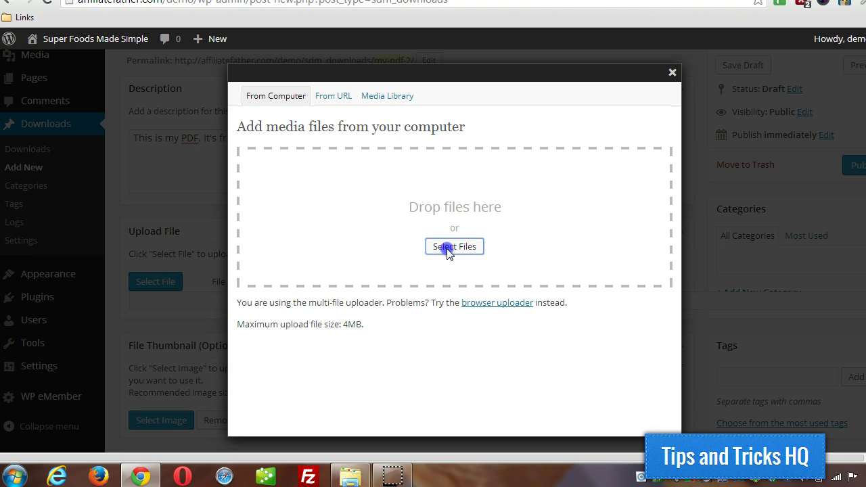
pyautogui.click(253, 122)
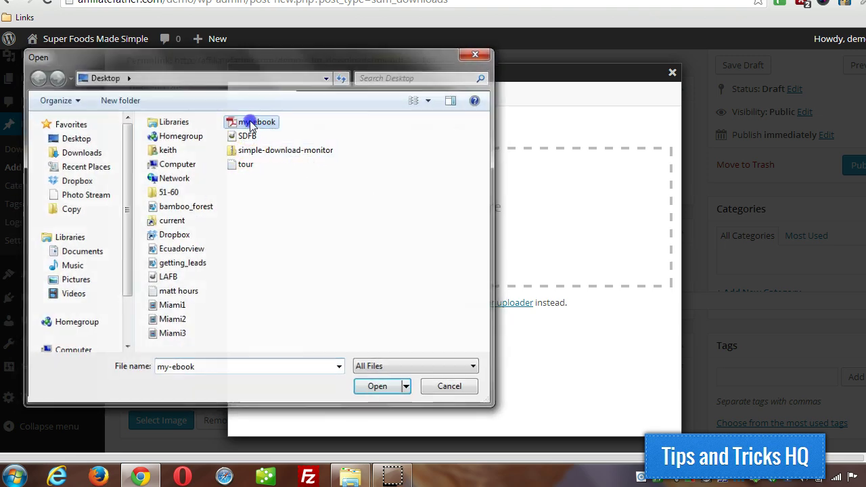
pyautogui.doubleClick(252, 124)
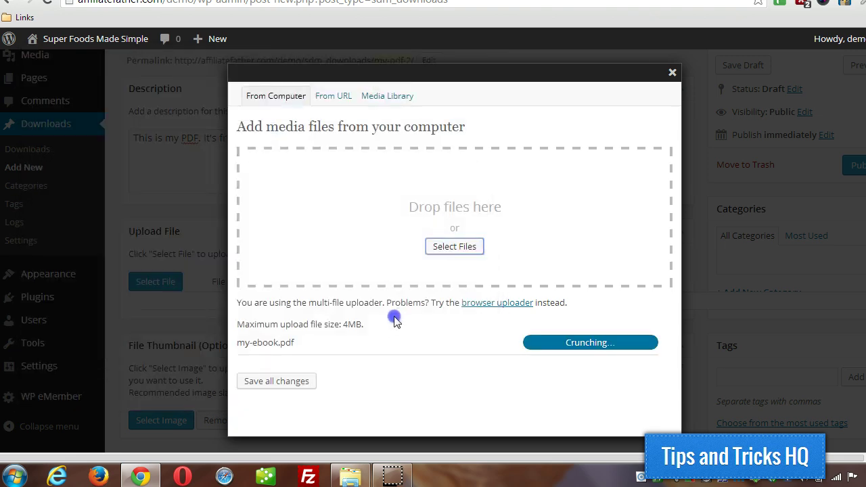
pyautogui.scroll(-5, 418, 271)
pyautogui.scroll(-2, 419, 305)
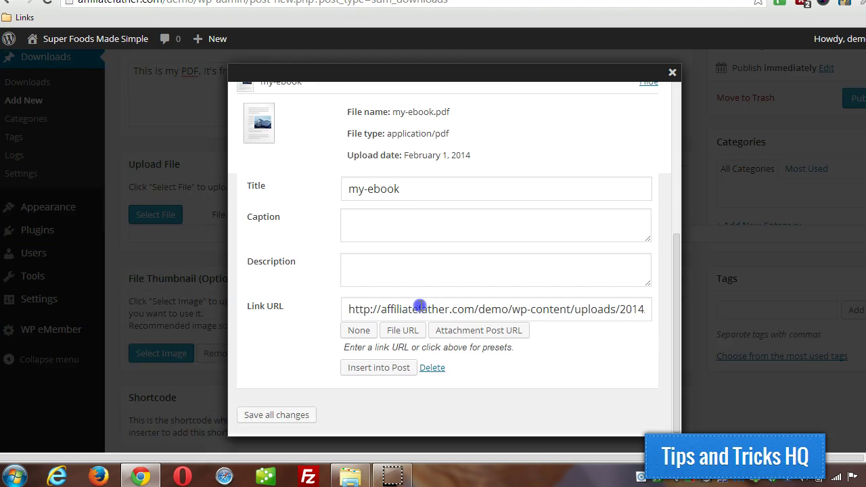
pyautogui.click(371, 368)
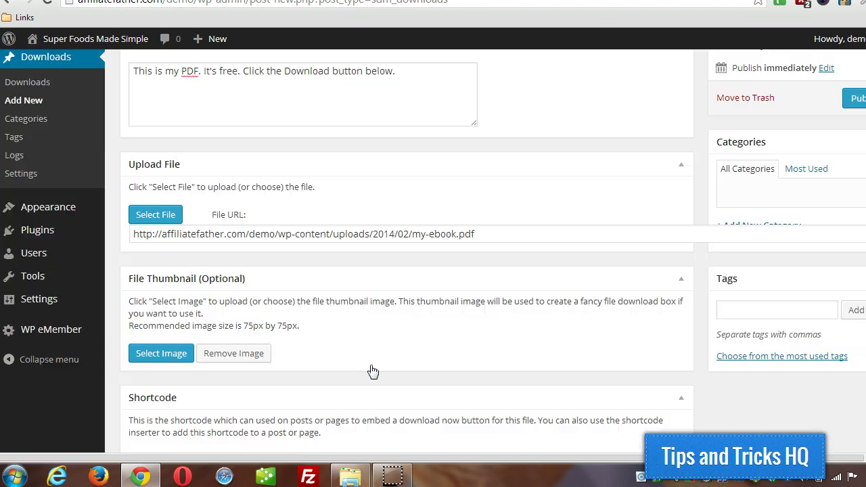
pyautogui.scroll(-3, 332, 233)
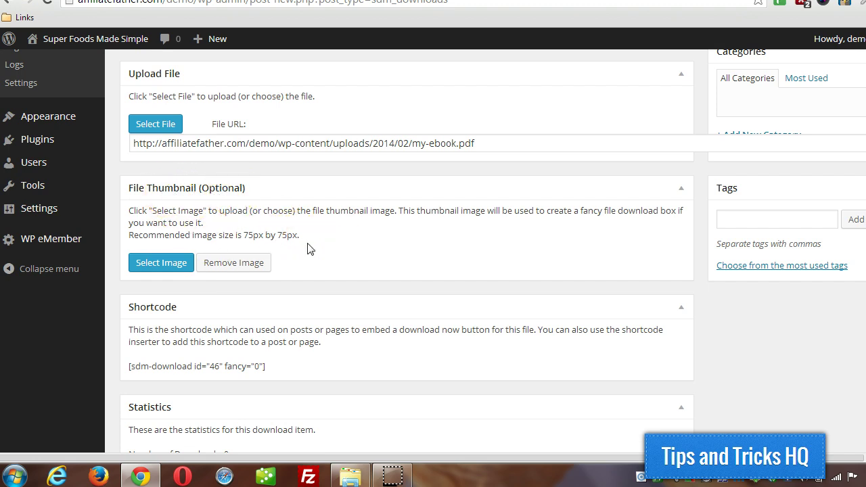
# - Upload the LAFB image and insert it as the download's thumbnail
pyautogui.click(163, 262)
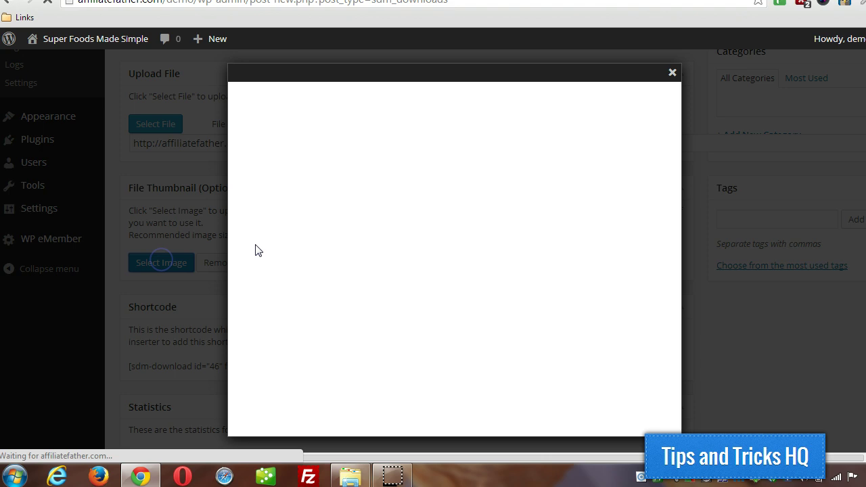
pyautogui.click(460, 247)
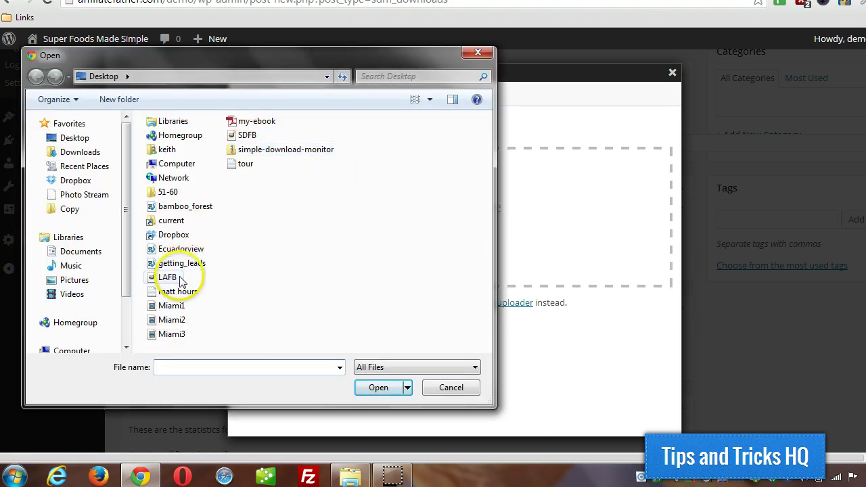
pyautogui.doubleClick(167, 277)
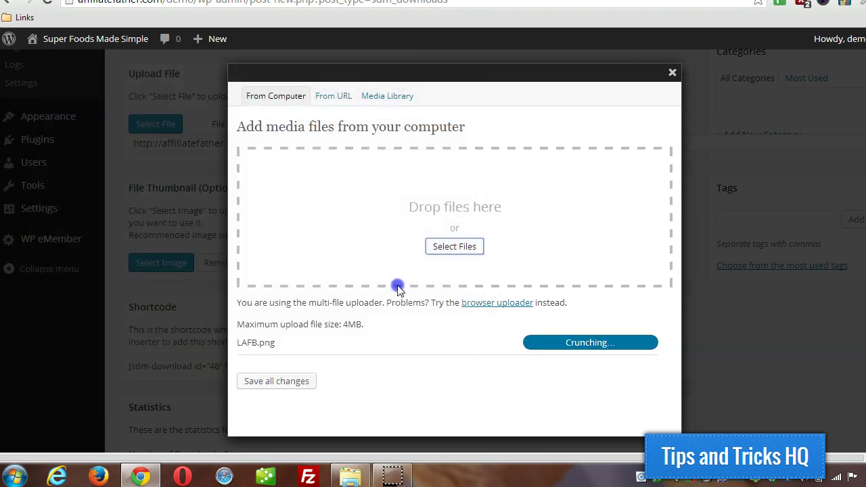
pyautogui.scroll(-1, 397, 287)
pyautogui.scroll(-3, 397, 286)
pyautogui.scroll(-3, 397, 283)
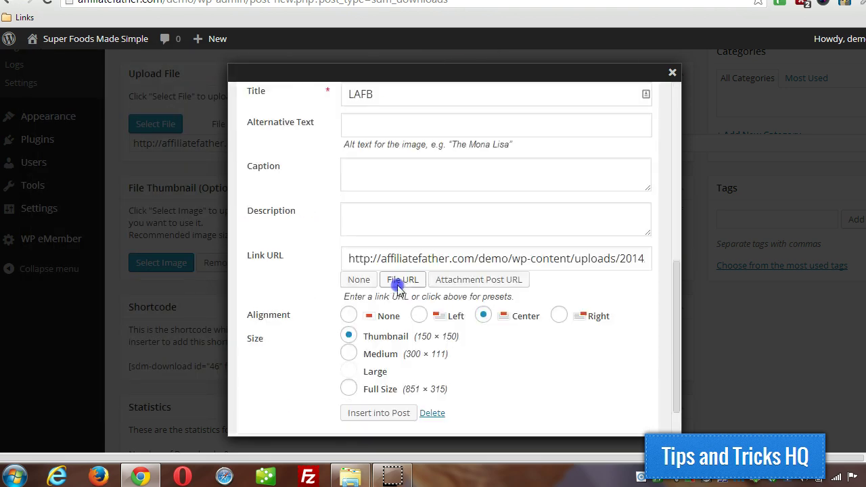
pyautogui.scroll(-1, 401, 304)
pyautogui.click(383, 369)
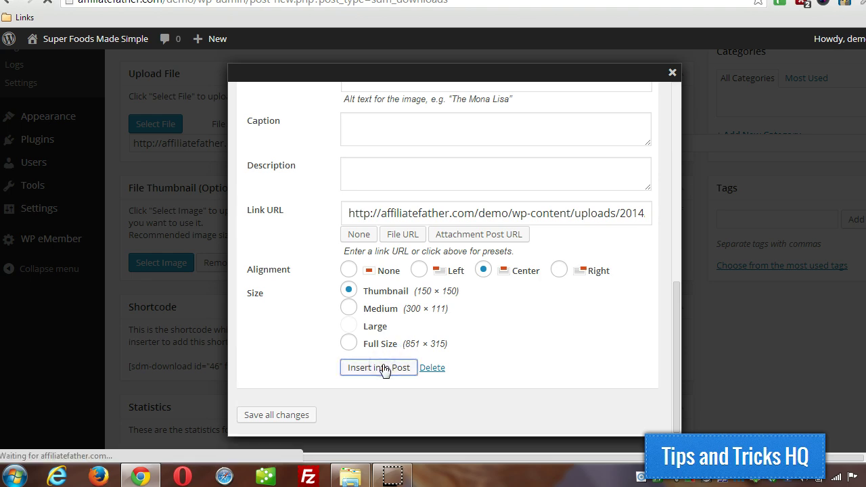
pyautogui.scroll(-3, 358, 311)
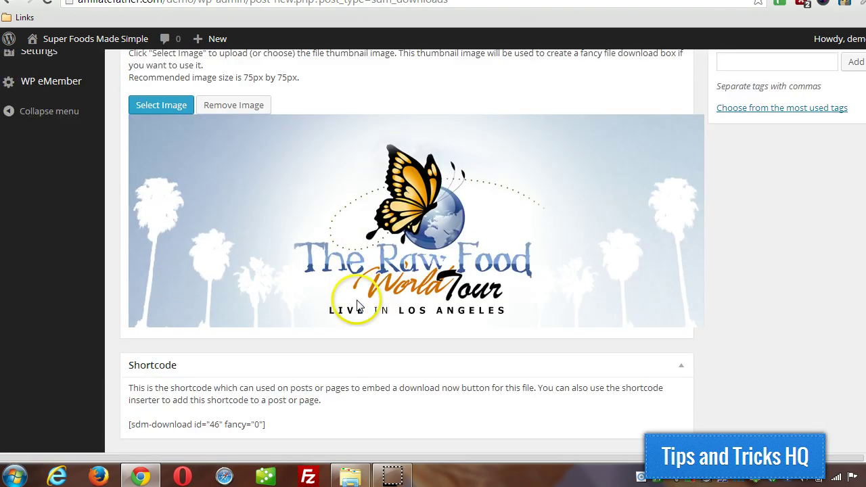
pyautogui.scroll(-2, 358, 305)
pyautogui.scroll(-1, 357, 300)
pyautogui.scroll(-1, 357, 299)
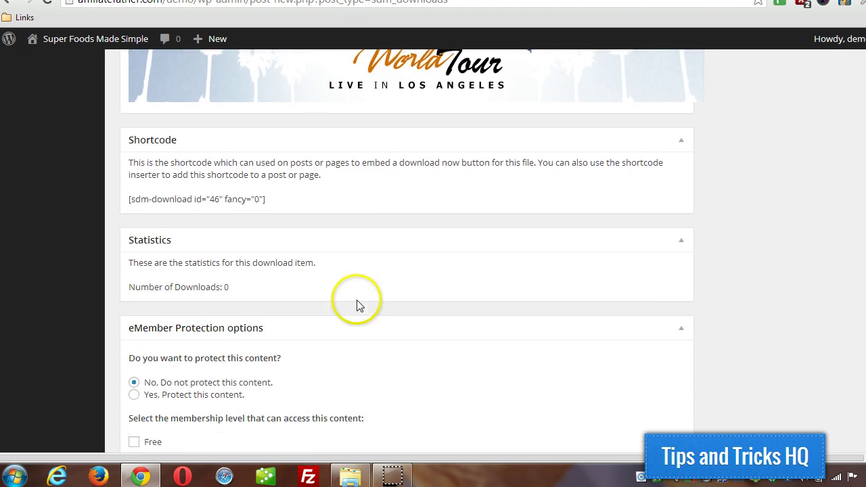
pyautogui.scroll(1, 218, 240)
pyautogui.scroll(-1, 256, 259)
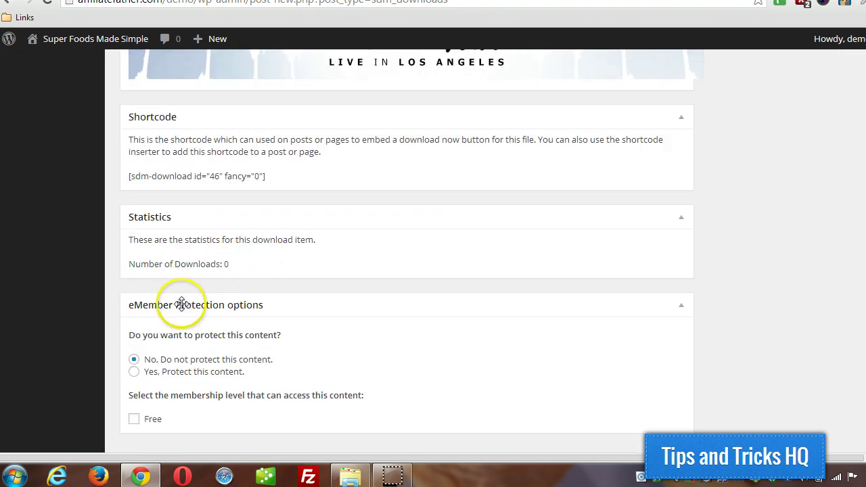
pyautogui.scroll(-1, 277, 325)
pyautogui.scroll(1, 331, 351)
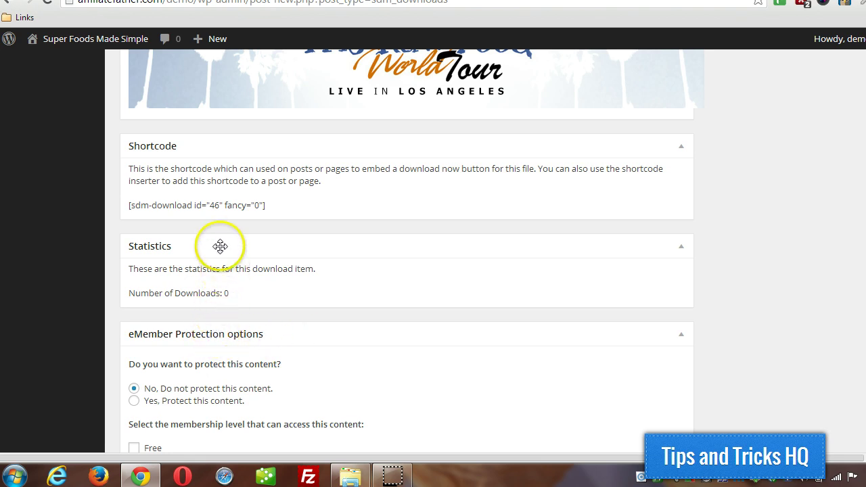
# - Copy the generated sdm-download shortcode, then publish the My PDF download item
pyautogui.scroll(1, 220, 246)
pyautogui.scroll(2, 146, 329)
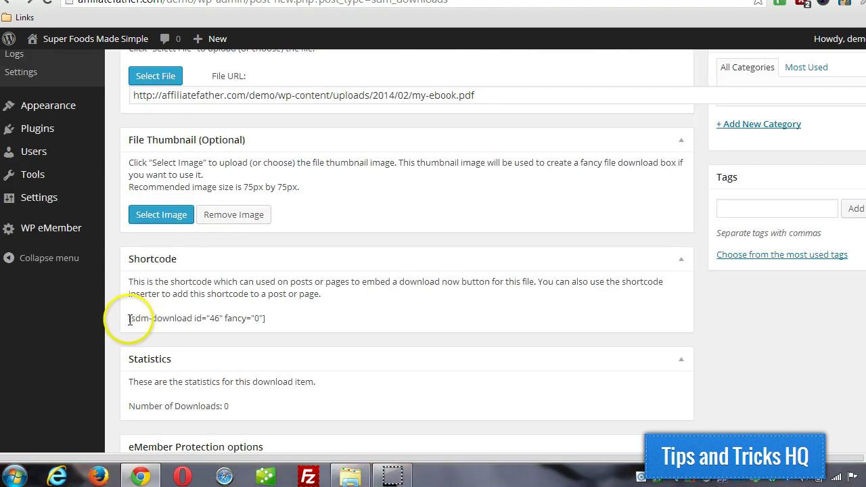
pyautogui.moveTo(129, 319); pyautogui.dragTo(253, 317)
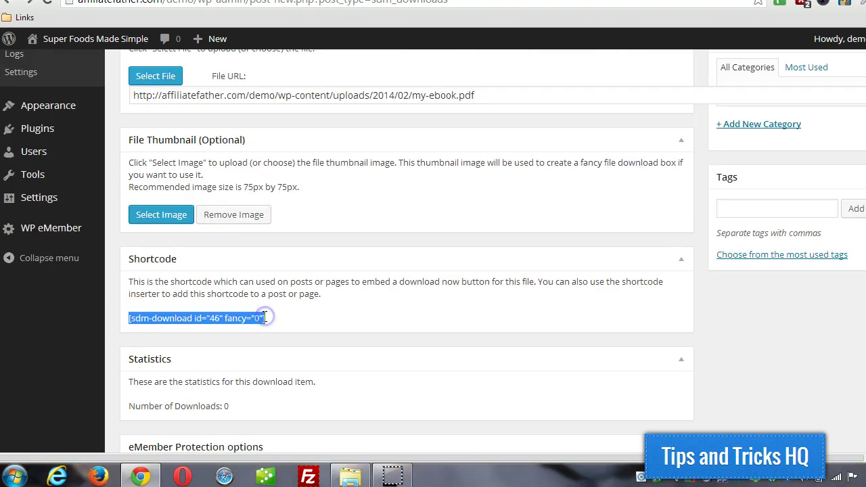
pyautogui.rightClick(265, 317)
pyautogui.click(281, 323)
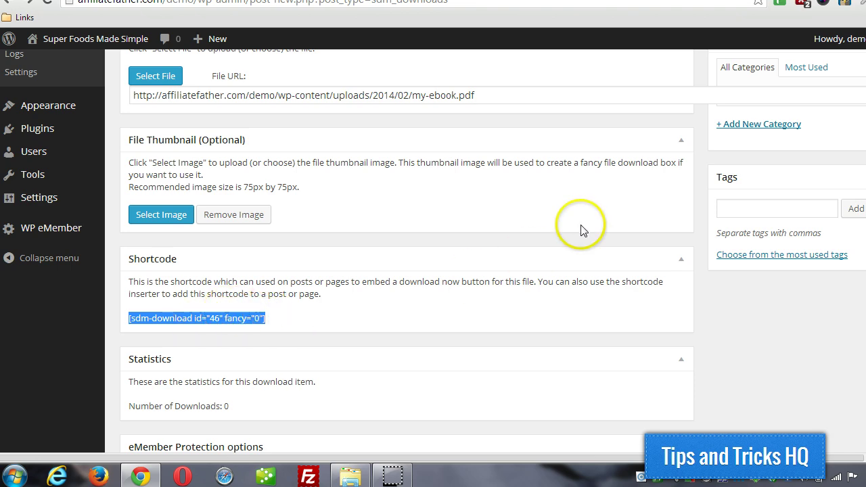
pyautogui.scroll(4, 583, 228)
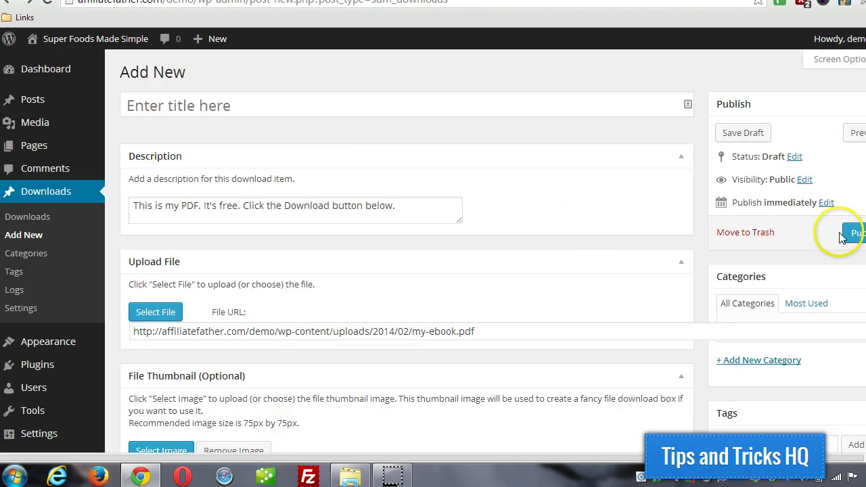
pyautogui.click(856, 234)
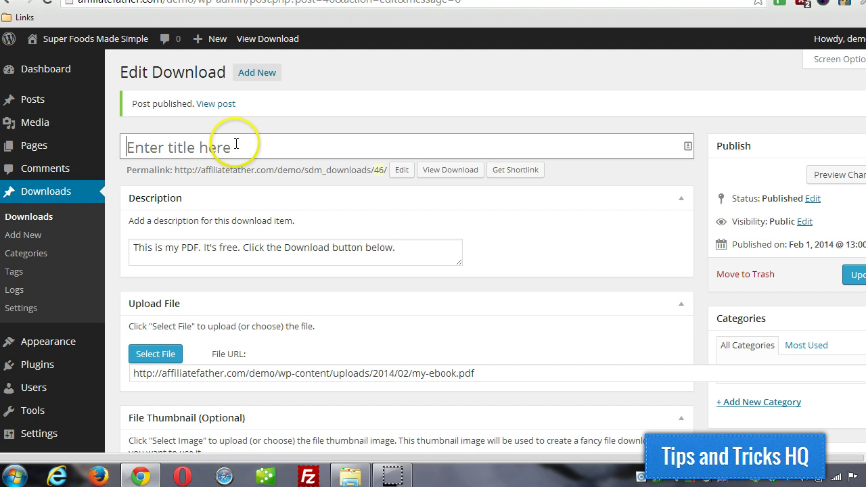
pyautogui.moveTo(34, 145)
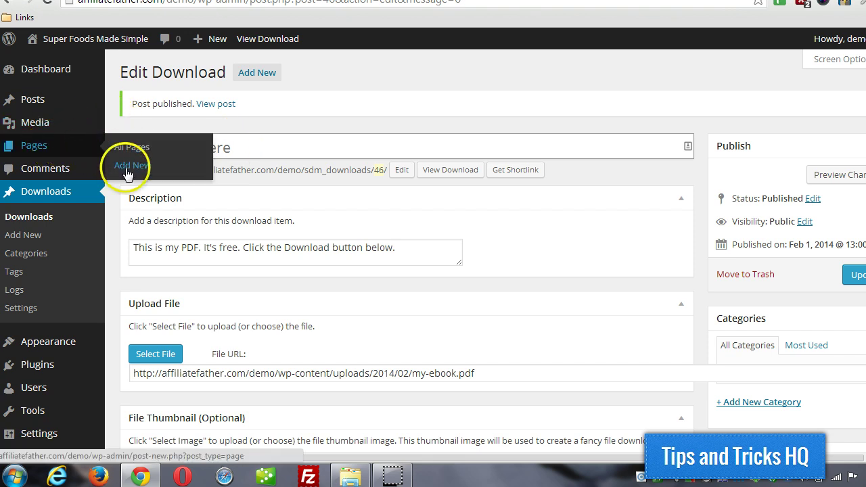
# - Create a new page titled 'My PDF'
pyautogui.click(126, 166)
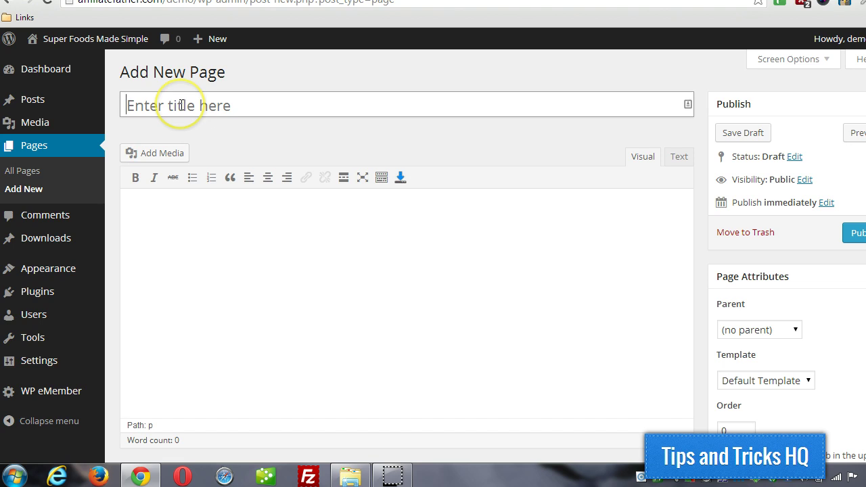
pyautogui.write('MY PDF')
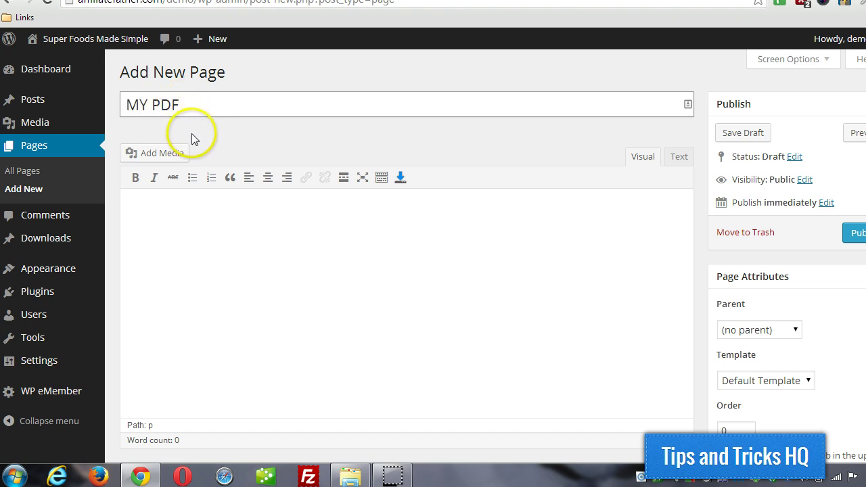
pyautogui.moveTo(139, 105); pyautogui.dragTo(146, 104)
pyautogui.write('y')
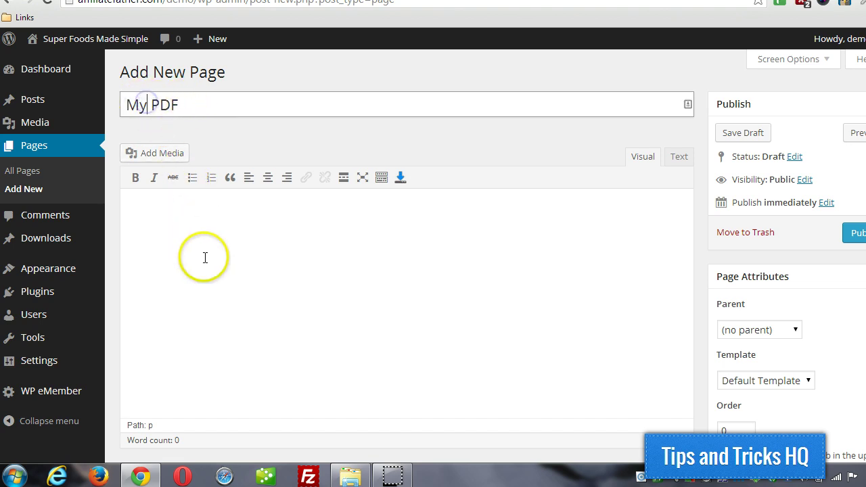
# - Paste the download shortcode into the page body in Text mode and publish the page
pyautogui.click(203, 257)
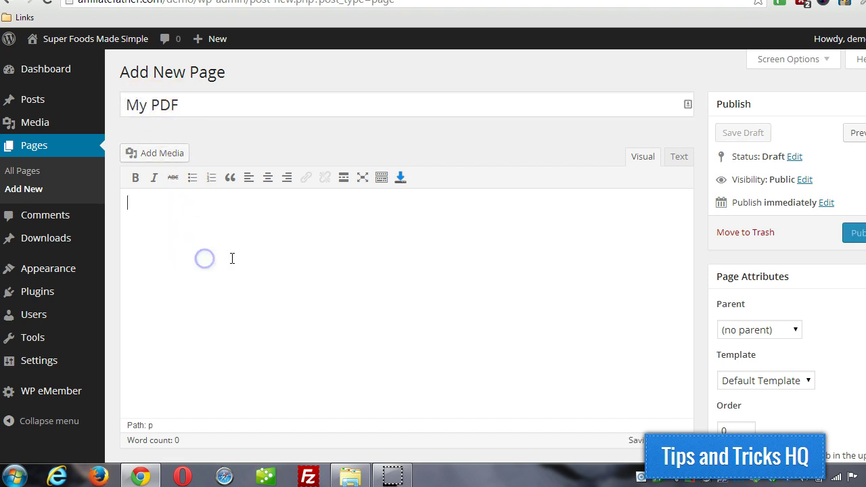
pyautogui.click(680, 159)
pyautogui.click(479, 242)
pyautogui.hotkey('ctrl', 'v')
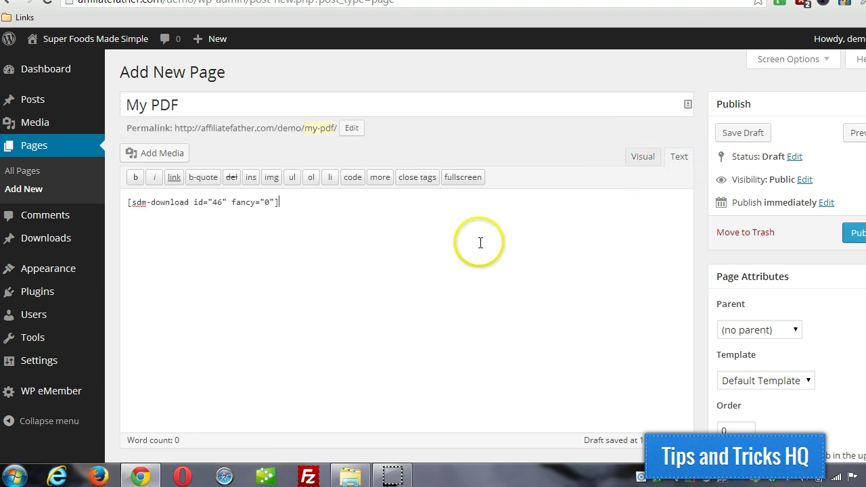
pyautogui.click(855, 234)
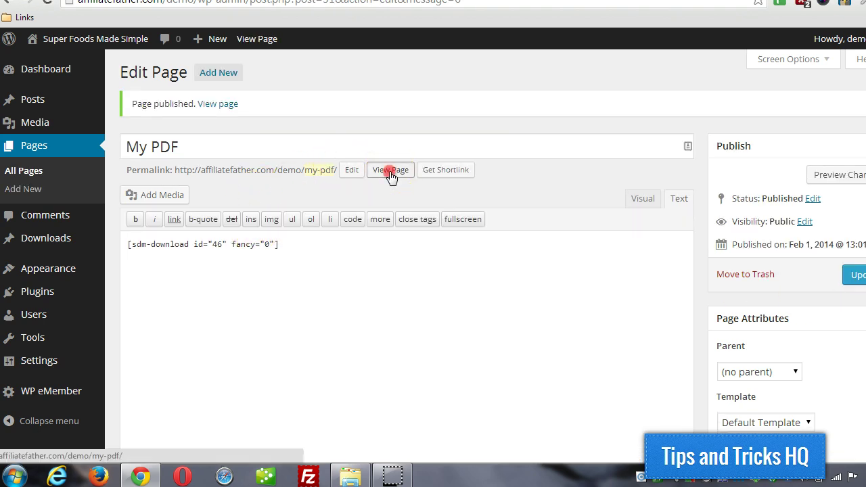
# - View the live my-pdf page and check the Download Now link's Save link as option, then cancel
pyautogui.rightClick(393, 172)
pyautogui.click(401, 179)
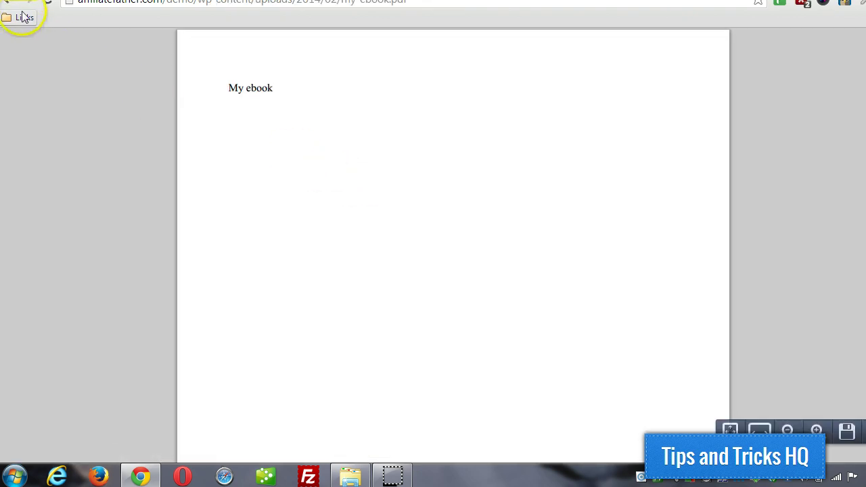
pyautogui.click(10, 4)
pyautogui.rightClick(377, 180)
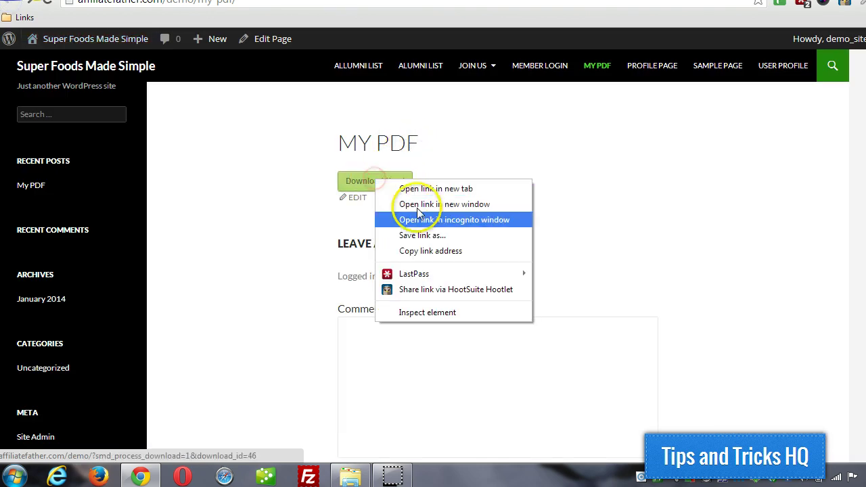
pyautogui.click(430, 237)
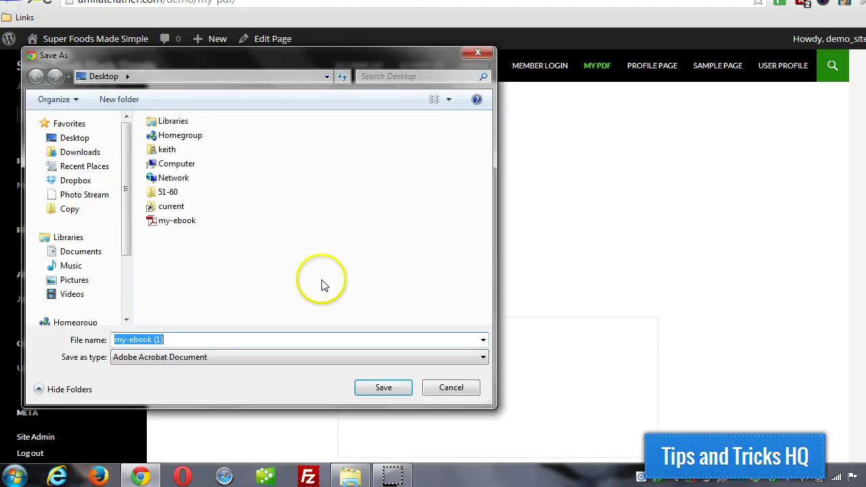
pyautogui.click(444, 385)
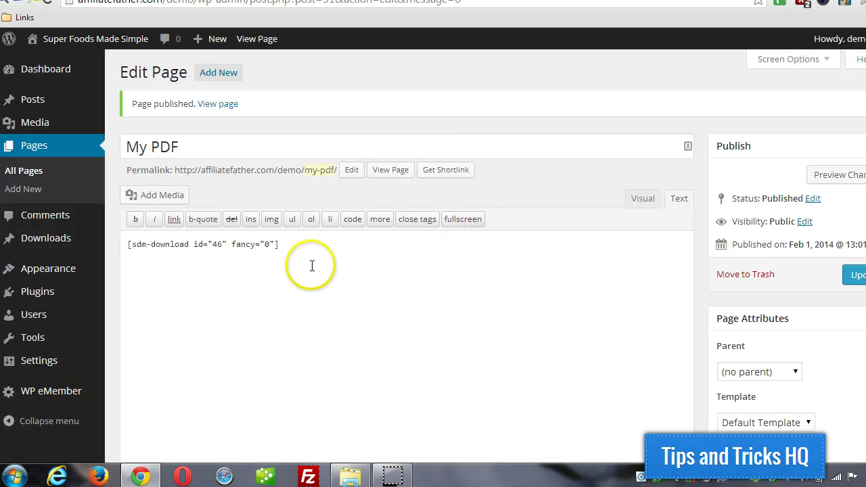
# - Change the shortcode's fancy value to 1 and update the page, then cut the shortcode out
pyautogui.doubleClick(268, 243)
pyautogui.write('1')
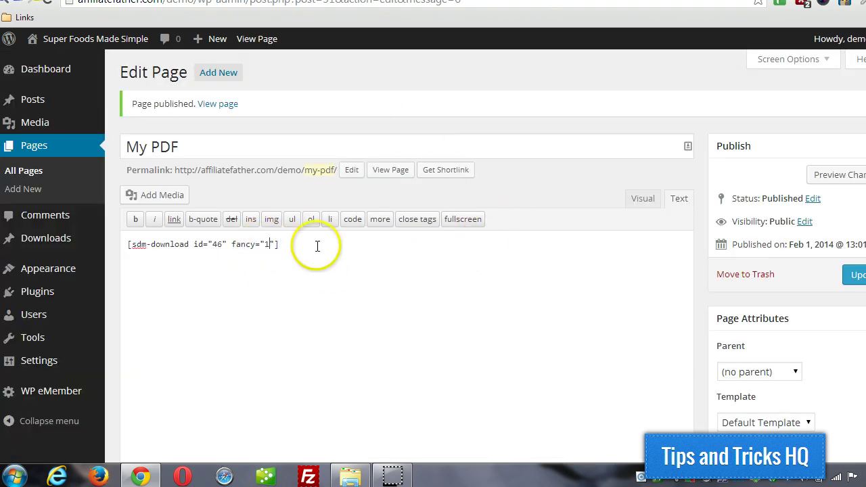
pyautogui.click(851, 276)
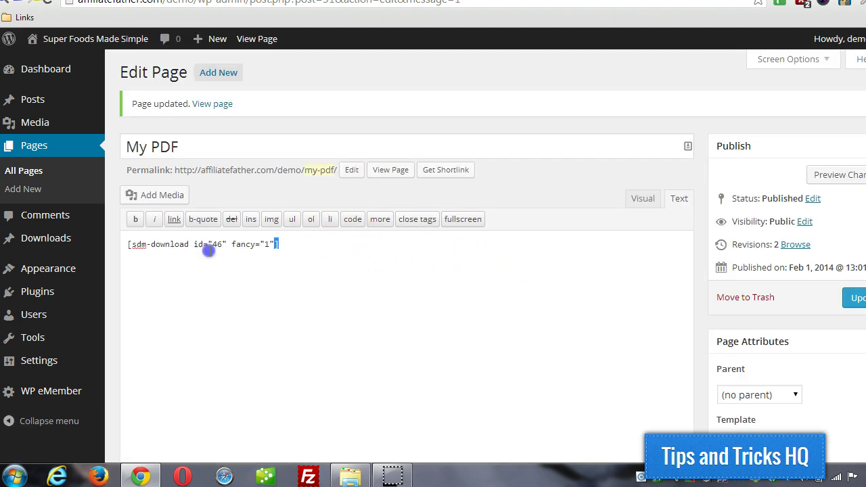
pyautogui.tripleClick(209, 248)
pyautogui.hotkey('ctrl', 'x')
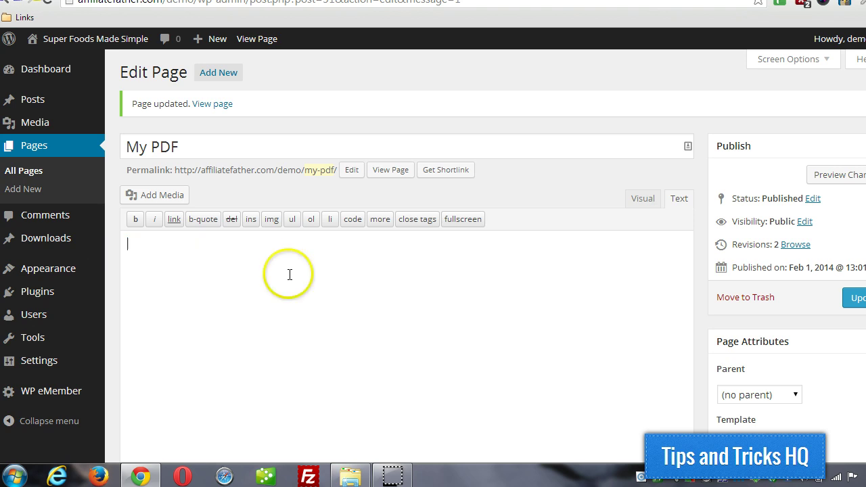
# - Insert a My PDF fancy-box shortcode using the SDM inserter in Visual mode
pyautogui.click(642, 200)
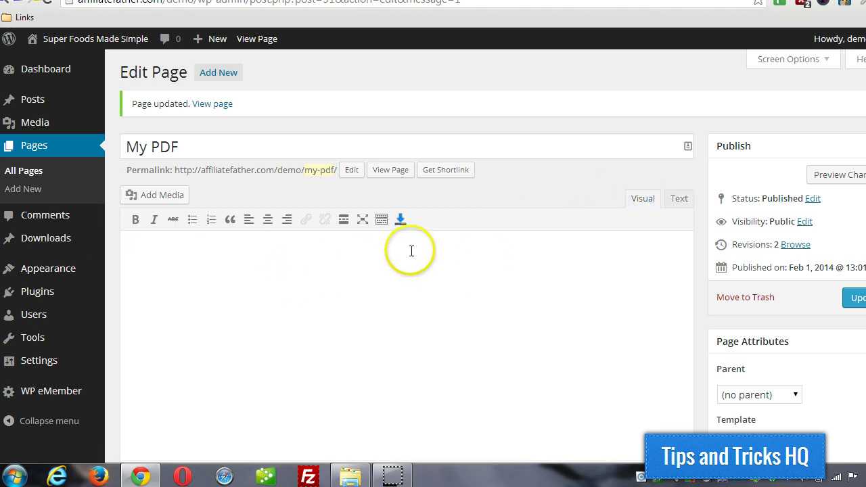
pyautogui.click(401, 219)
pyautogui.click(432, 134)
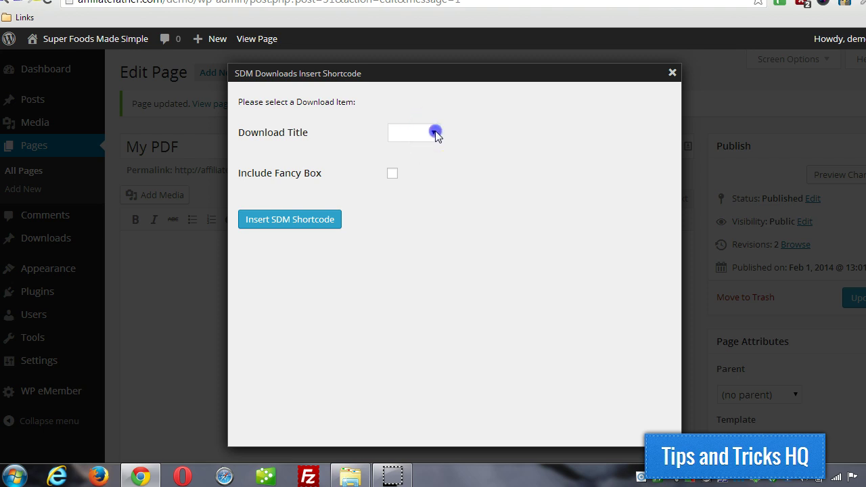
pyautogui.click(422, 158)
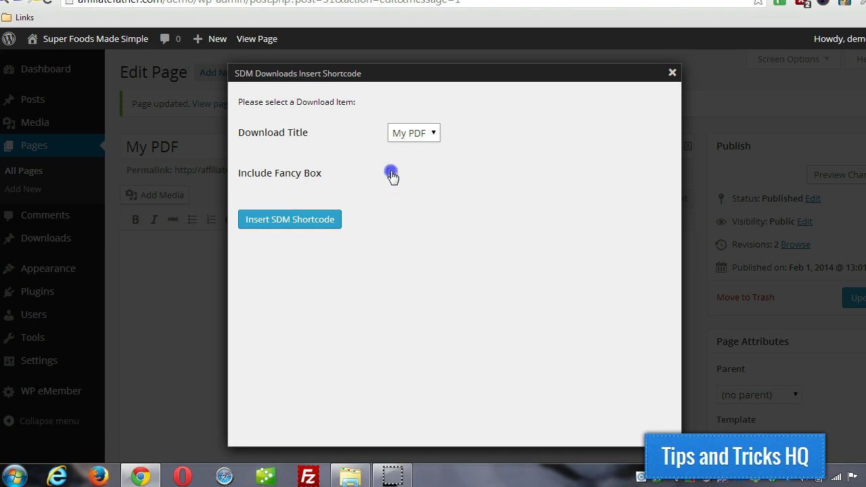
pyautogui.click(301, 222)
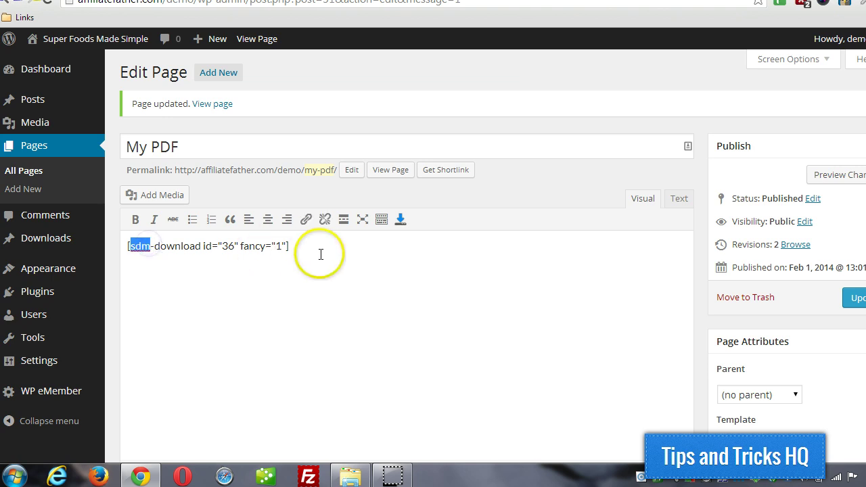
pyautogui.click(289, 246)
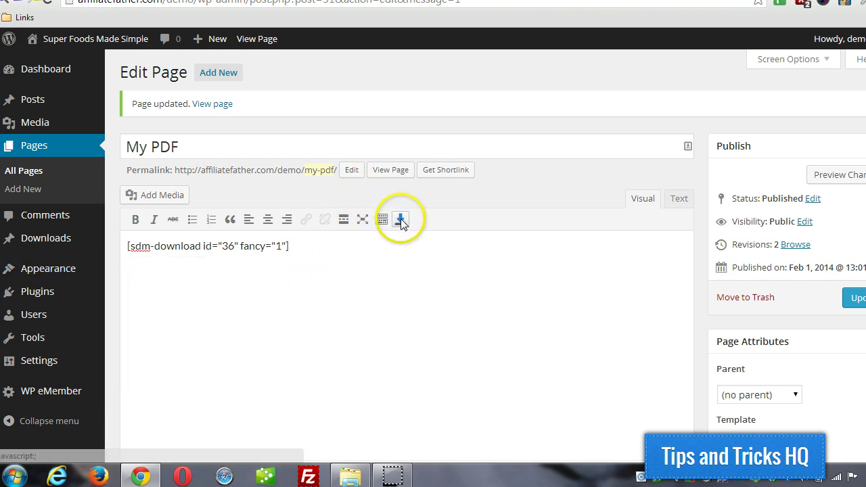
# - Update the page and reload My PDF to inspect the fancy box heading, description and Download Now
pyautogui.click(851, 299)
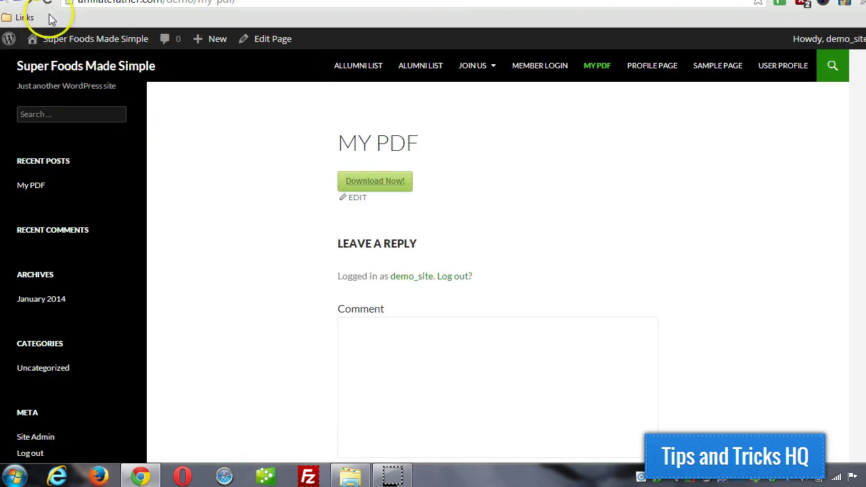
pyautogui.click(48, 3)
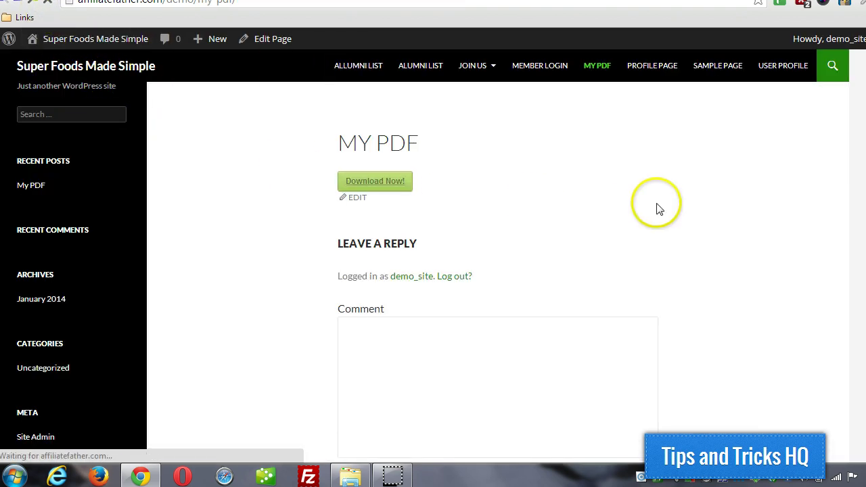
pyautogui.moveTo(406, 214); pyautogui.dragTo(477, 214)
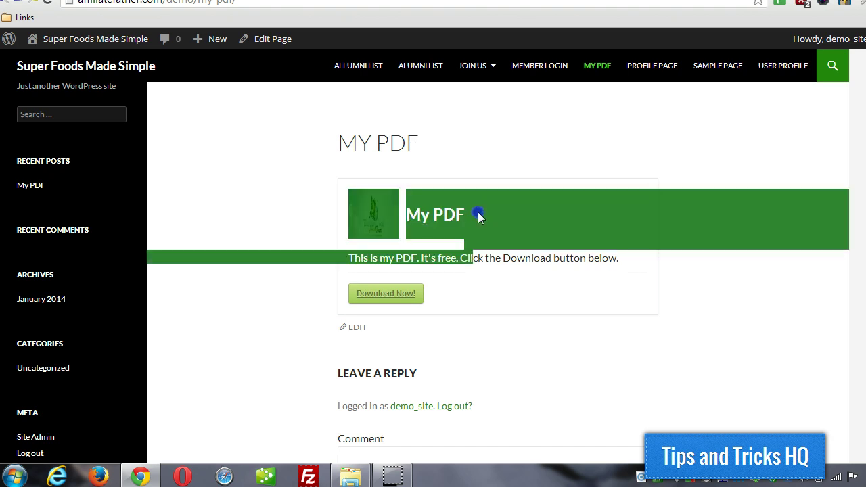
pyautogui.click(478, 214)
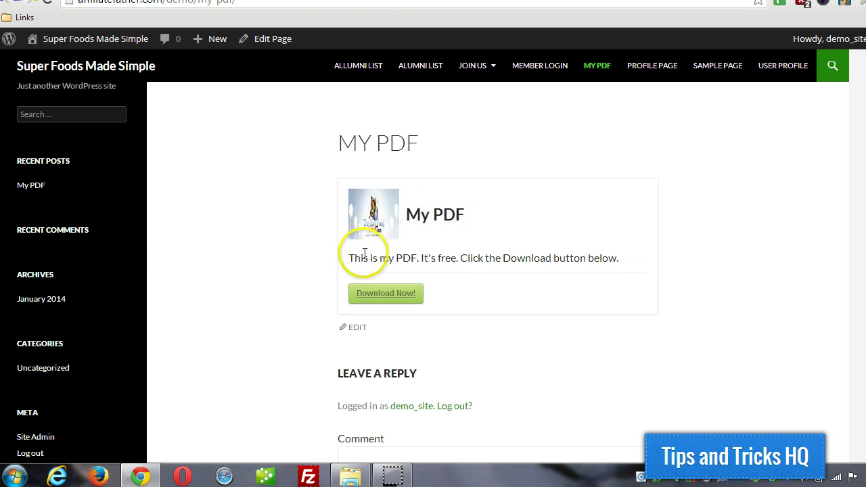
pyautogui.moveTo(348, 258); pyautogui.dragTo(613, 269)
pyautogui.click(406, 292)
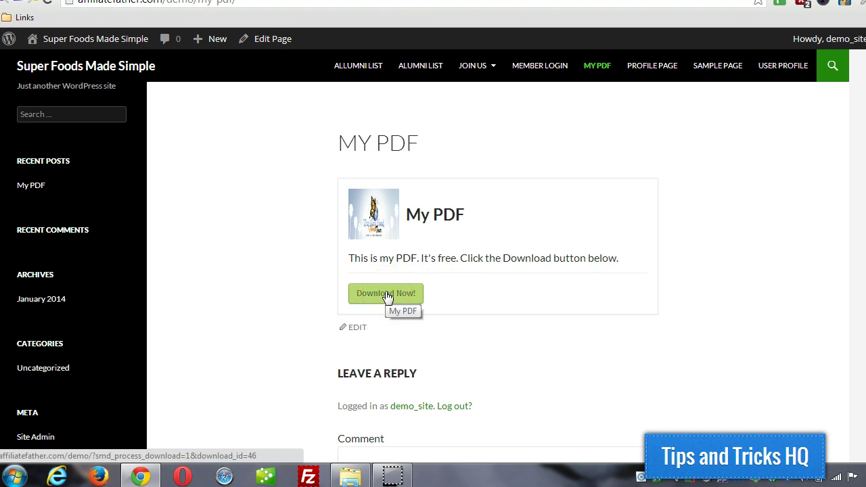
pyautogui.rightClick(385, 296)
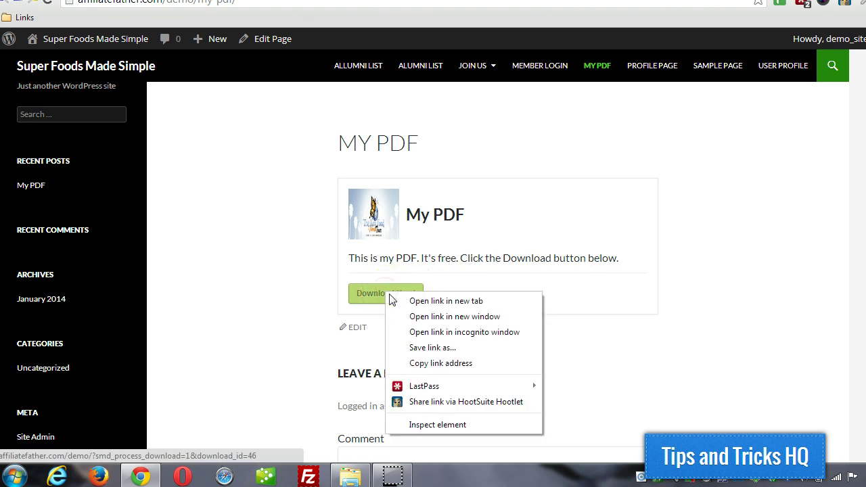
pyautogui.click(280, 315)
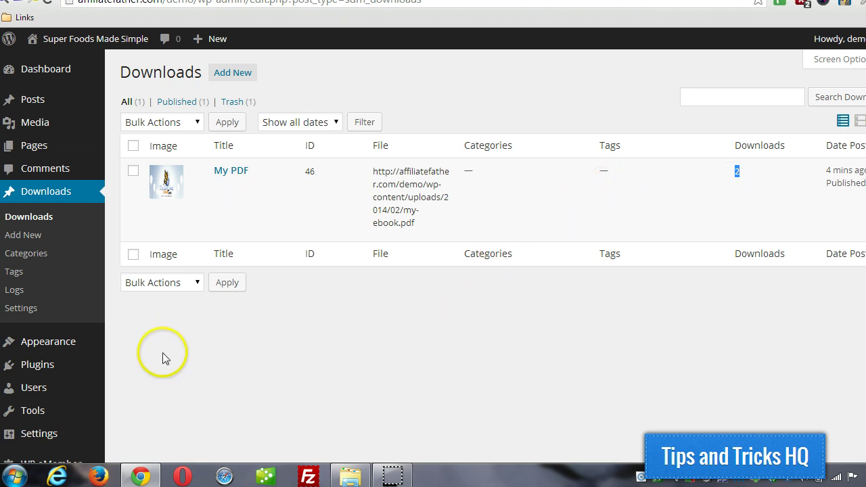
# - Check that My PDF has no categories or tags and a download count of 2
pyautogui.moveTo(473, 189)
pyautogui.doubleClick(467, 168)
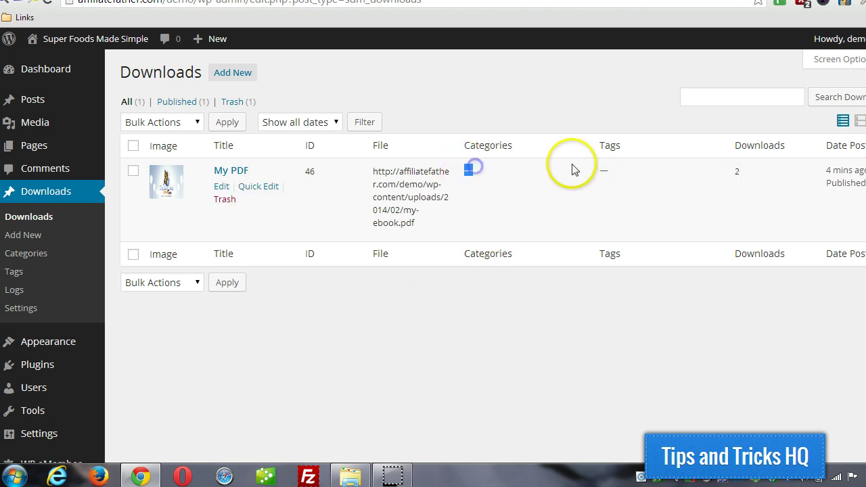
pyautogui.doubleClick(604, 170)
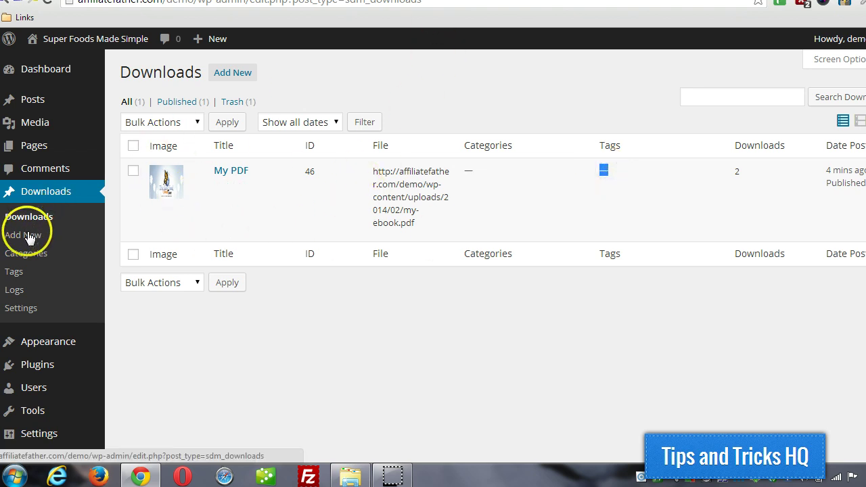
# - Open Downloads > Logs and review each my-ebook PDF download with its visitor IP and date
pyautogui.click(21, 296)
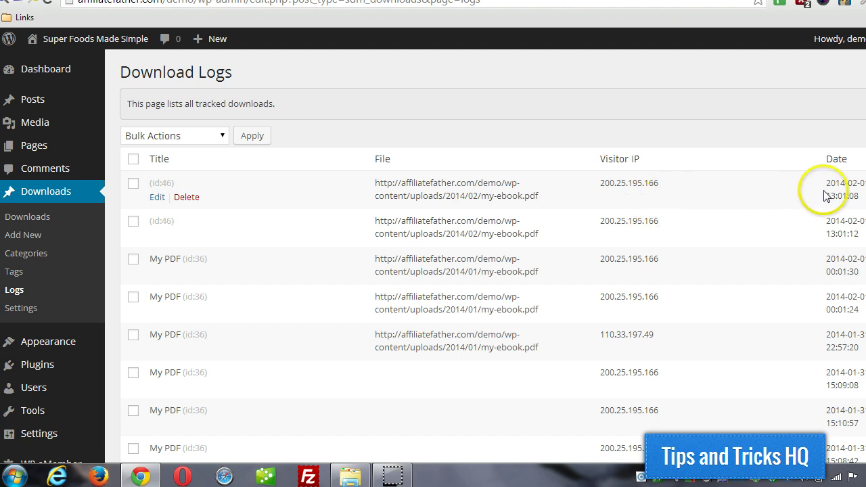
pyautogui.scroll(-3, 355, 255)
pyautogui.scroll(1, 355, 256)
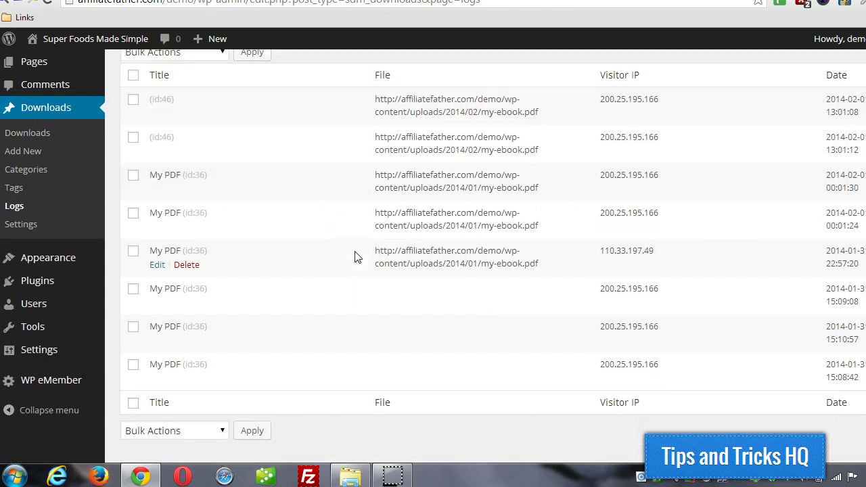
pyautogui.scroll(3, 355, 256)
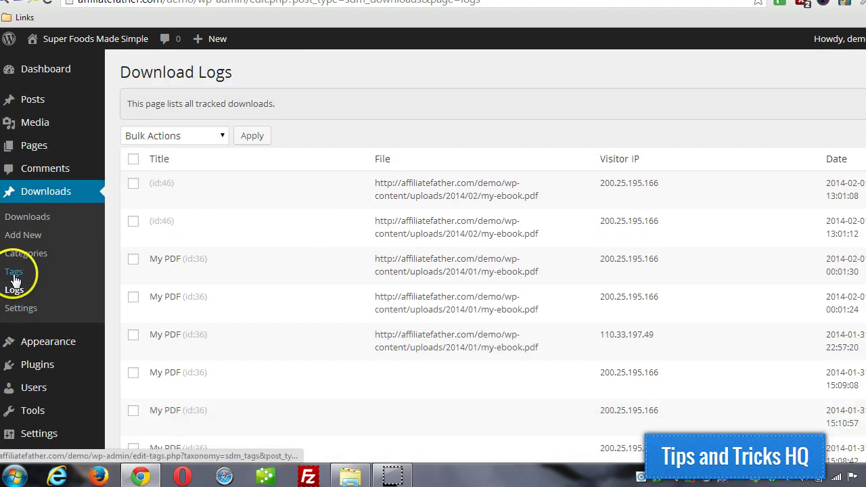